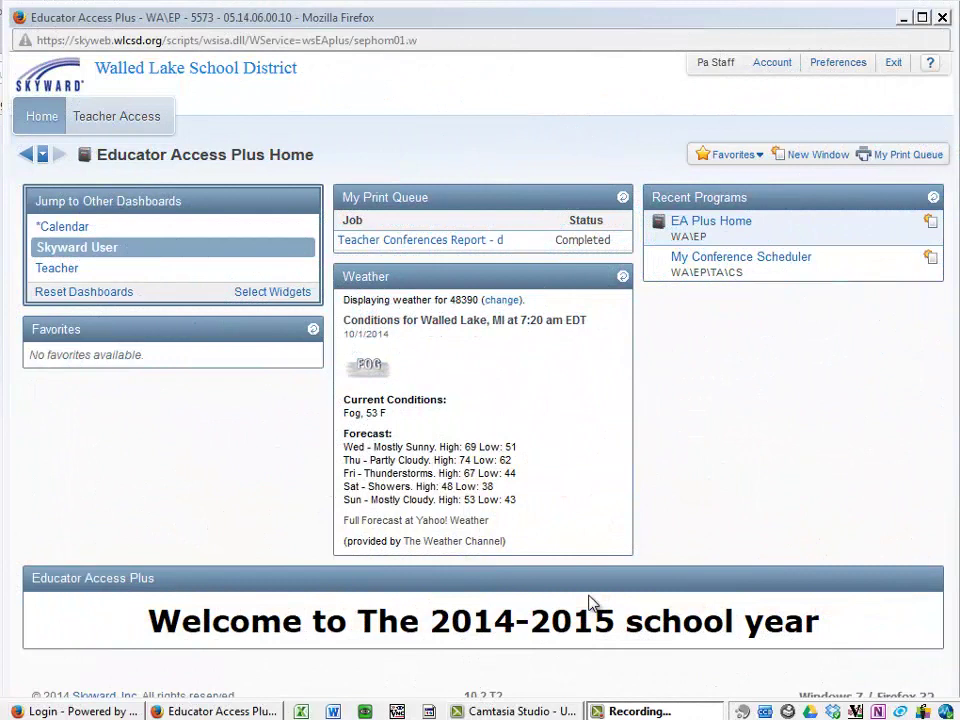
- Open My Conference Scheduler and edit the first All-classes time slot, 11/03/2015 at 4:00 pm
left_click(133, 127)
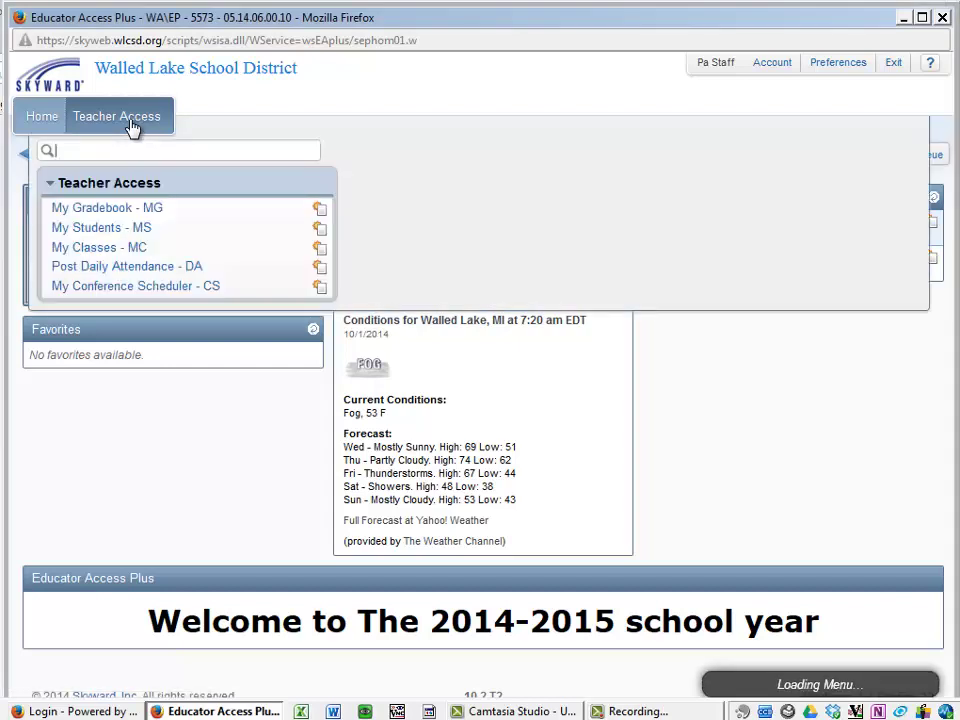
left_click(152, 288)
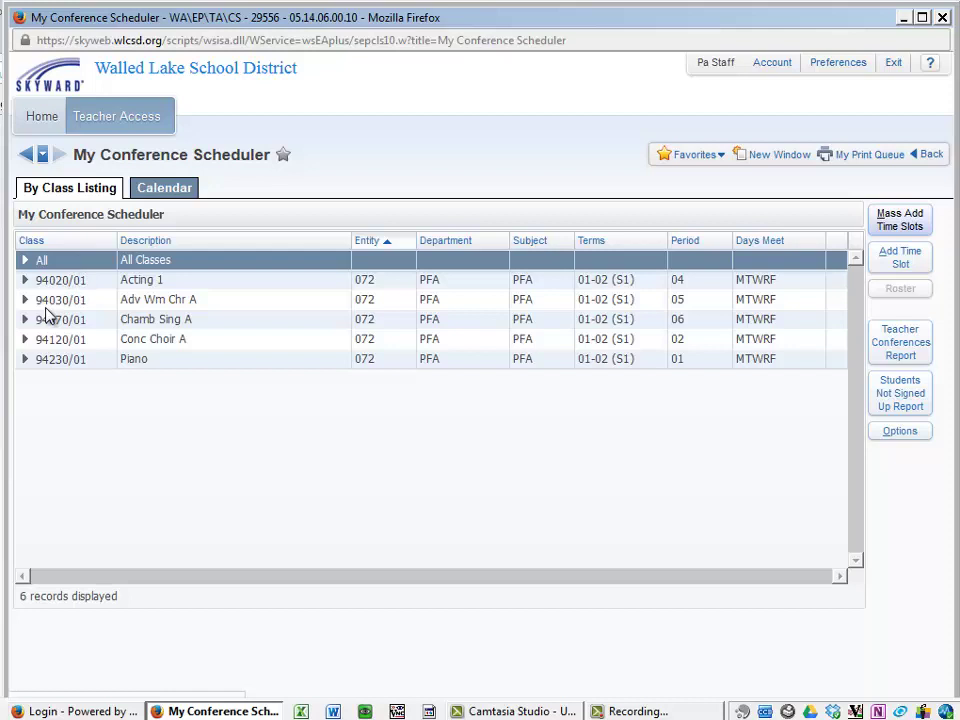
left_click(25, 261)
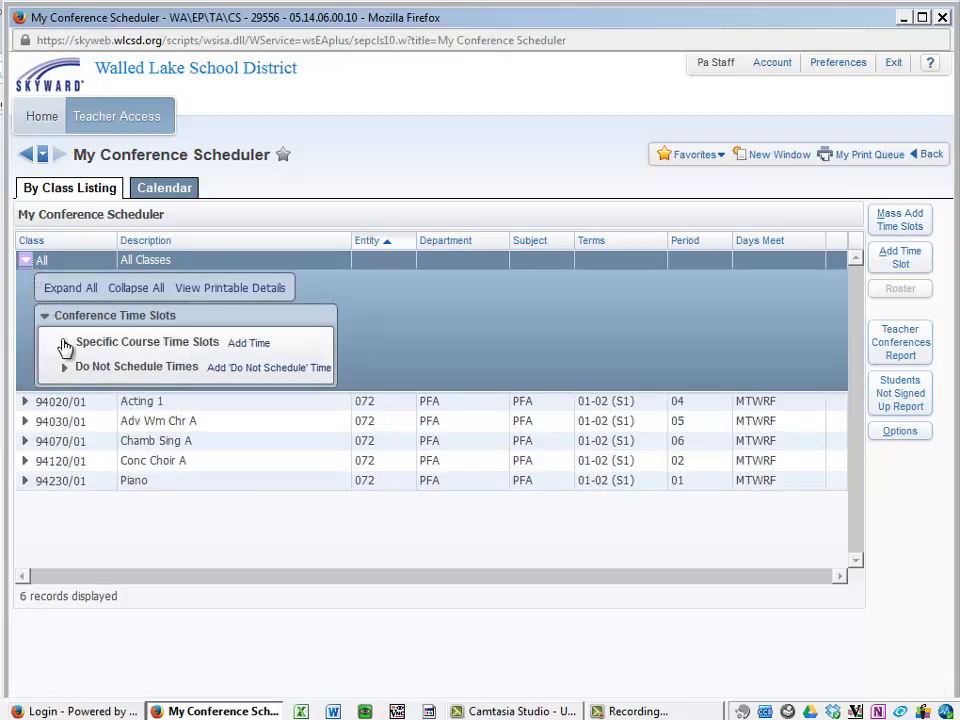
left_click(65, 344)
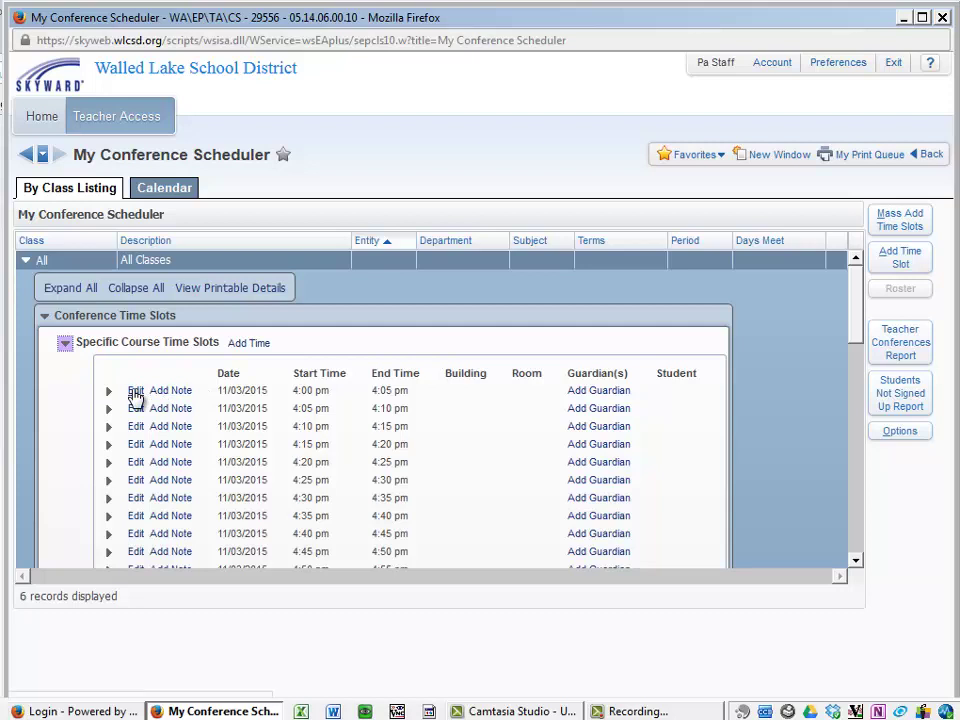
left_click(135, 391)
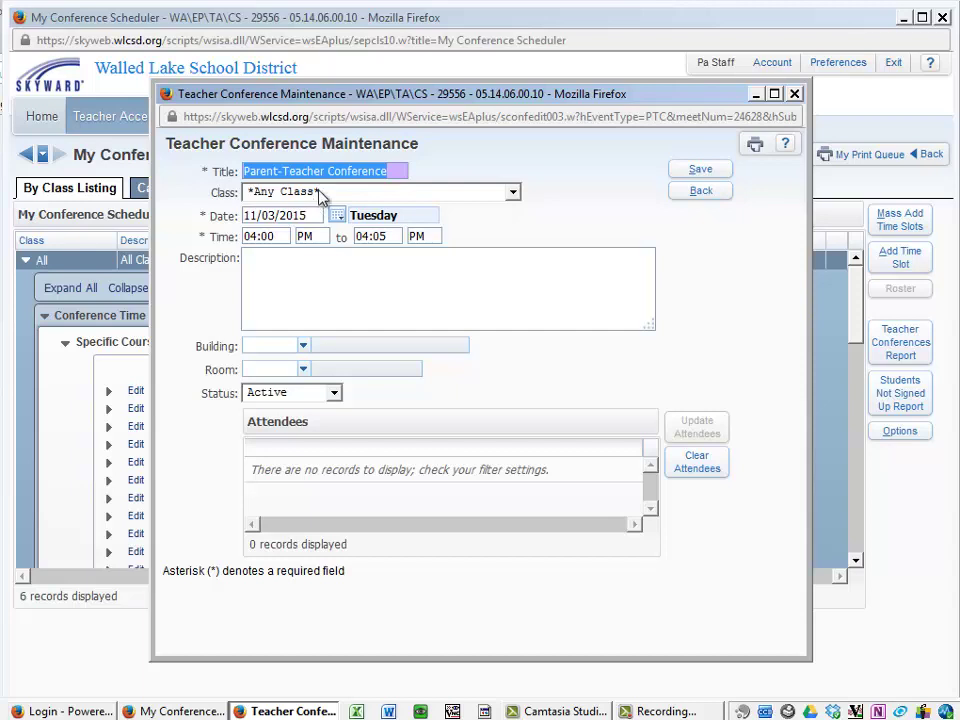
- Assign the 11/03/2015 4:00–4:05 pm conference slot to class 94230/01 – Piano
left_click(321, 192)
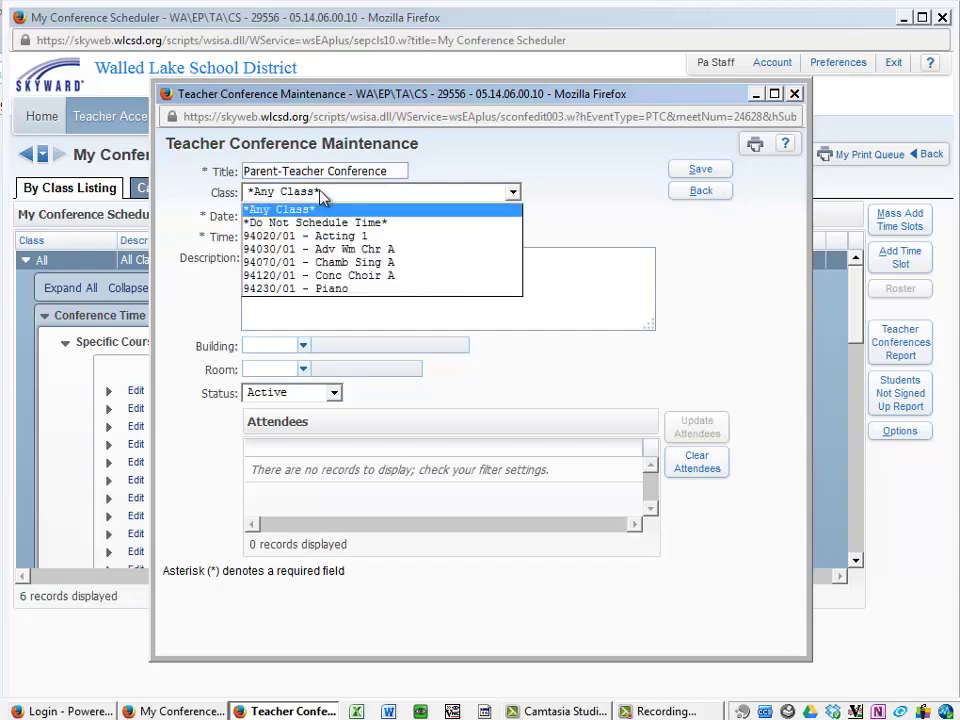
left_click(330, 290)
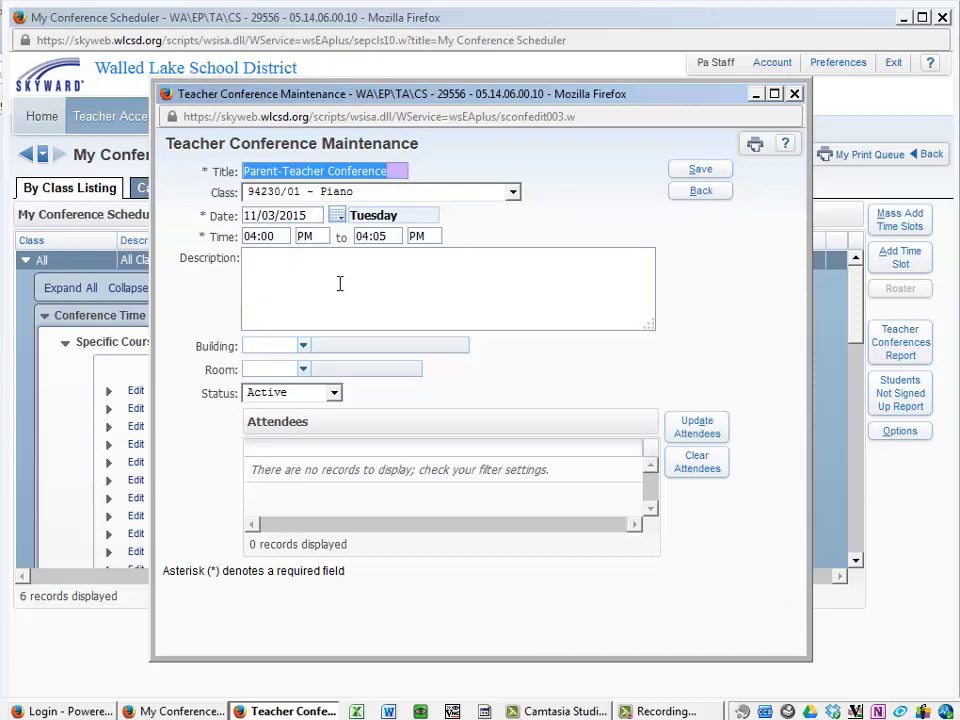
- Look up the Piano student and add their mother and father as conference attendees
left_click(686, 430)
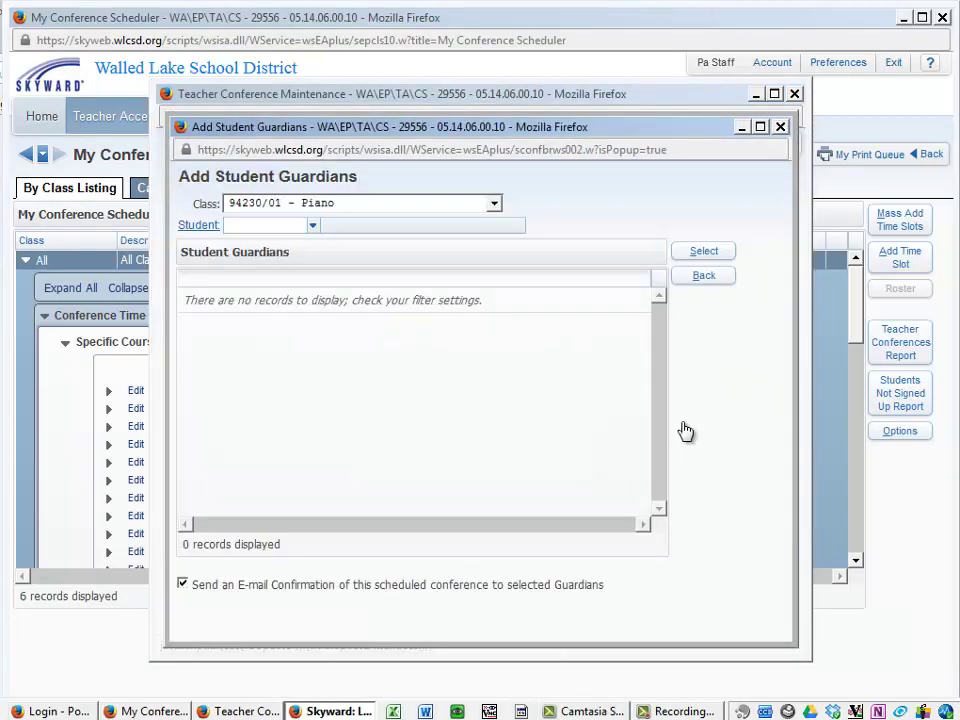
left_click(278, 225)
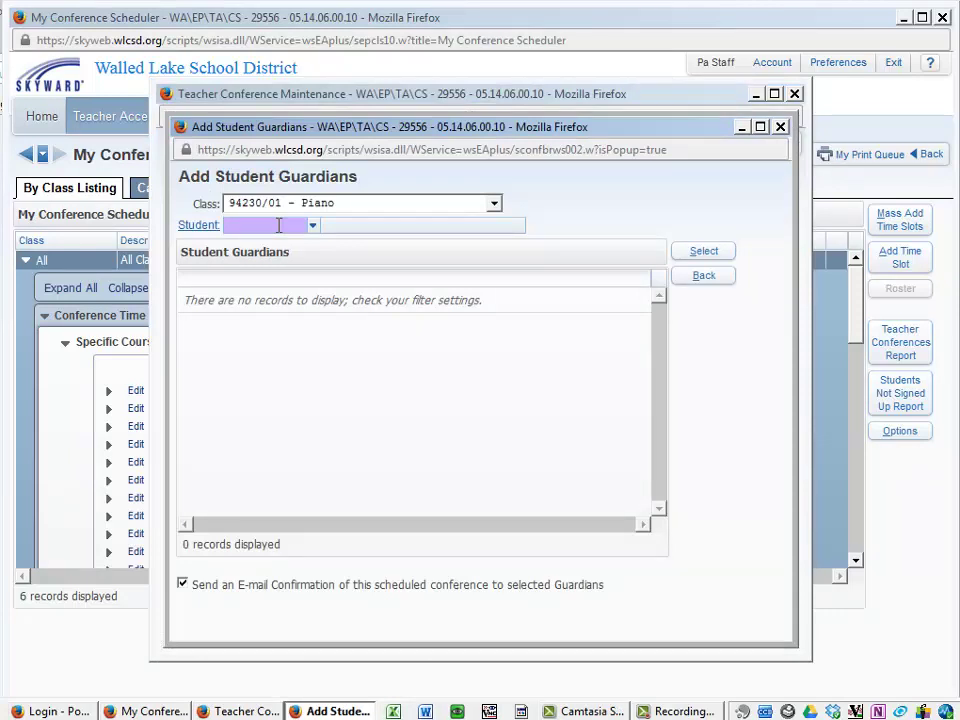
type("sm")
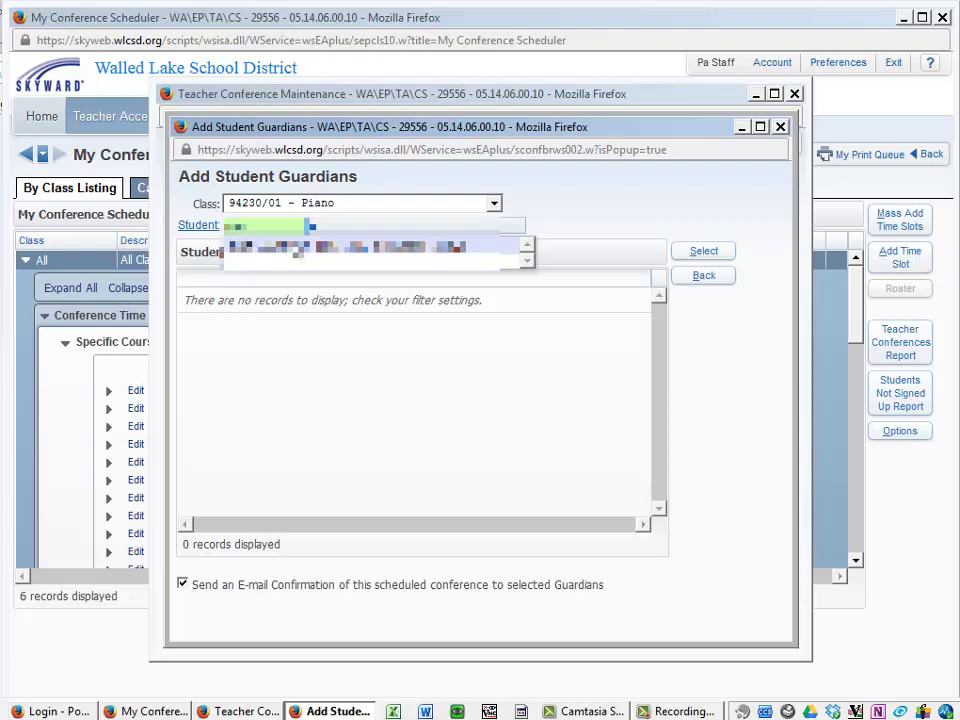
left_click(290, 246)
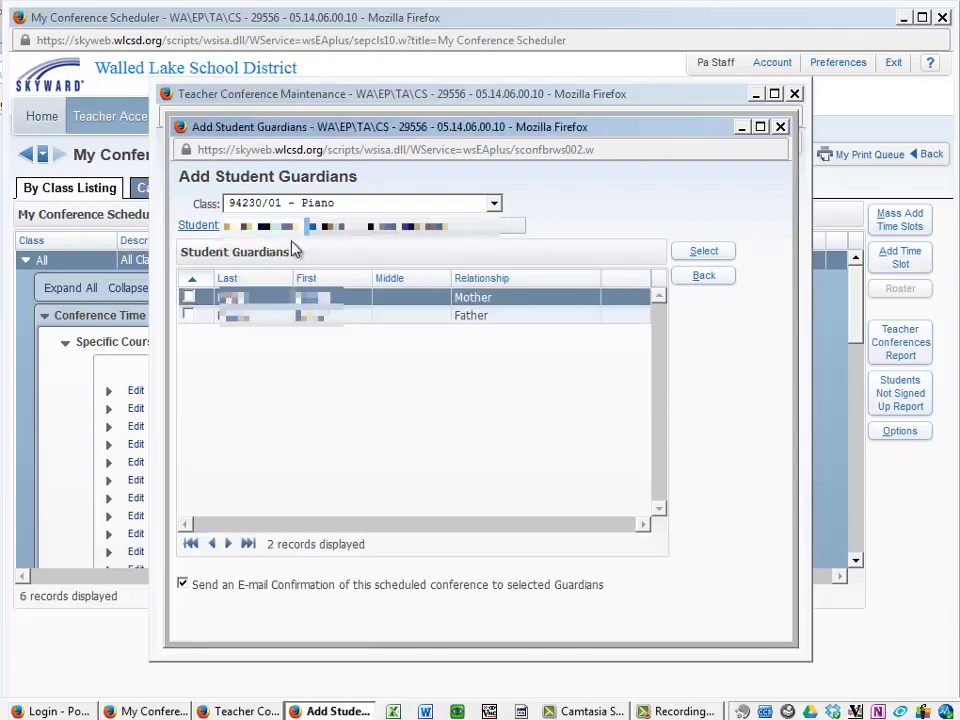
left_click(188, 297)
left_click(188, 315)
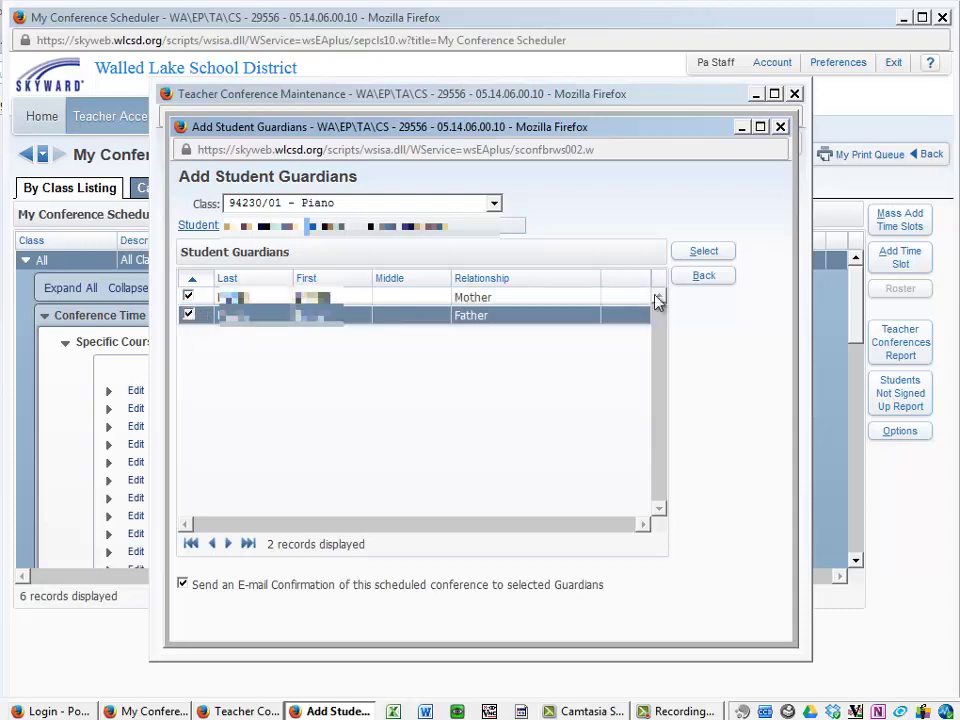
left_click(722, 262)
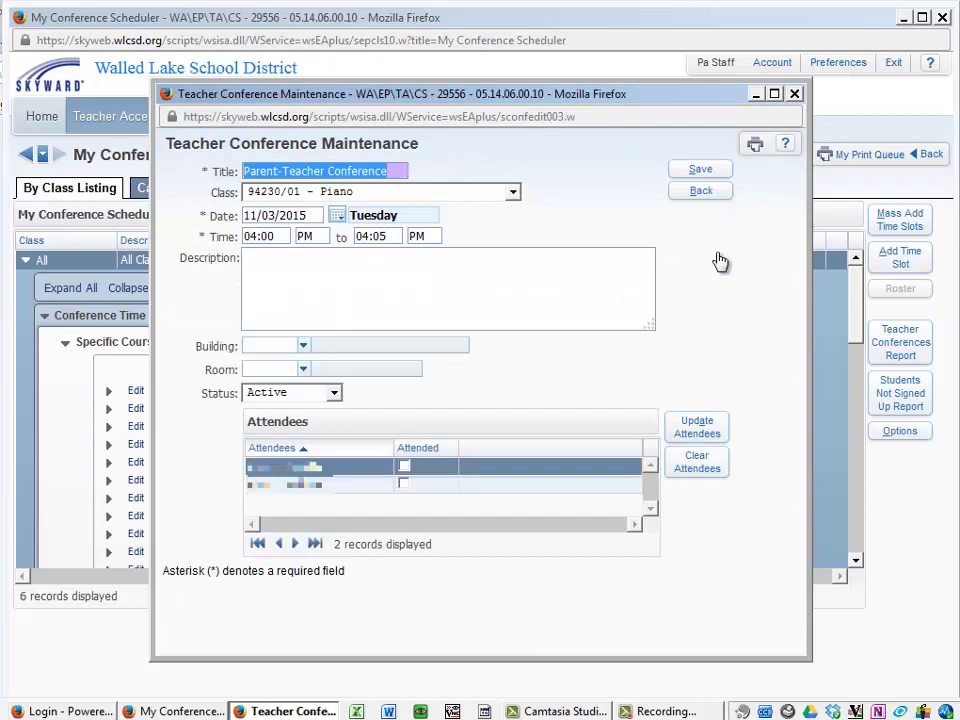
- Save the Piano booking and expand the Piano row's specific time slots to verify it
left_click(694, 174)
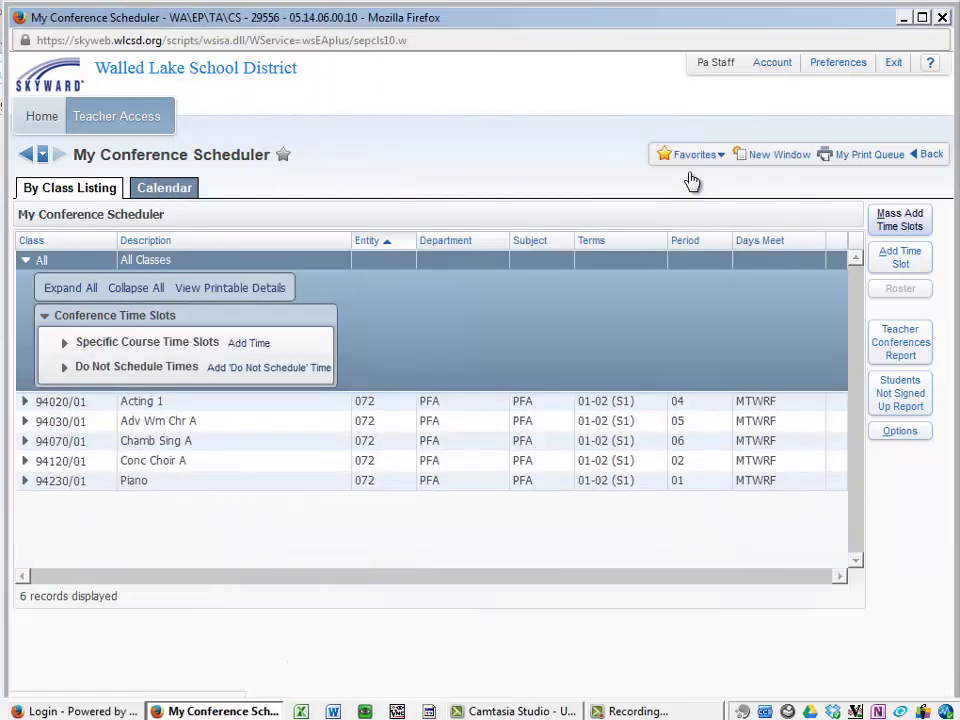
left_click(26, 482)
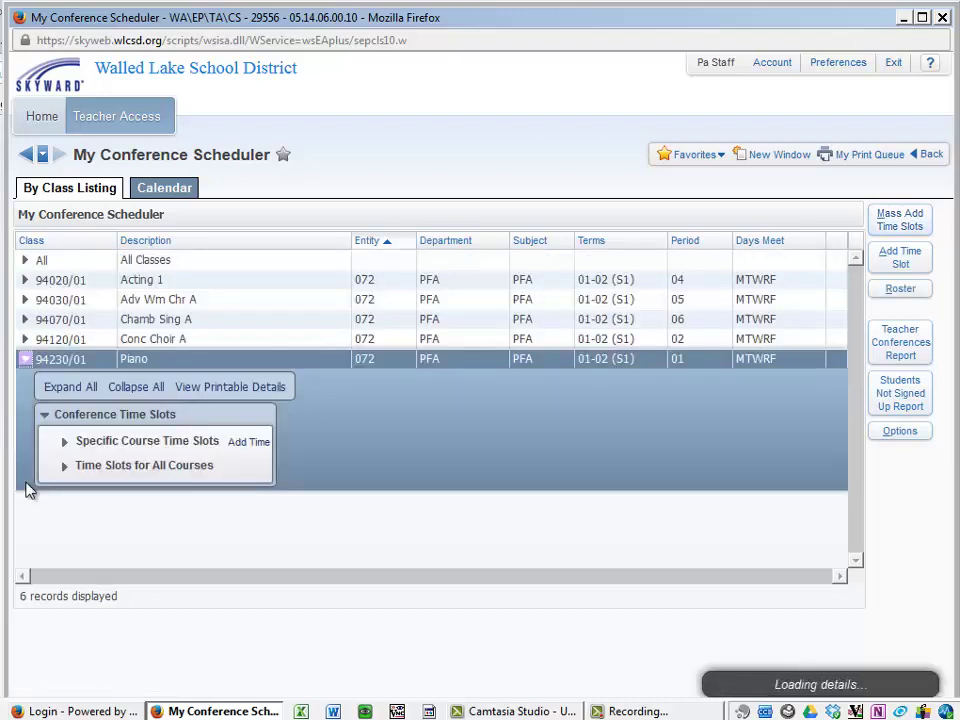
left_click(65, 443)
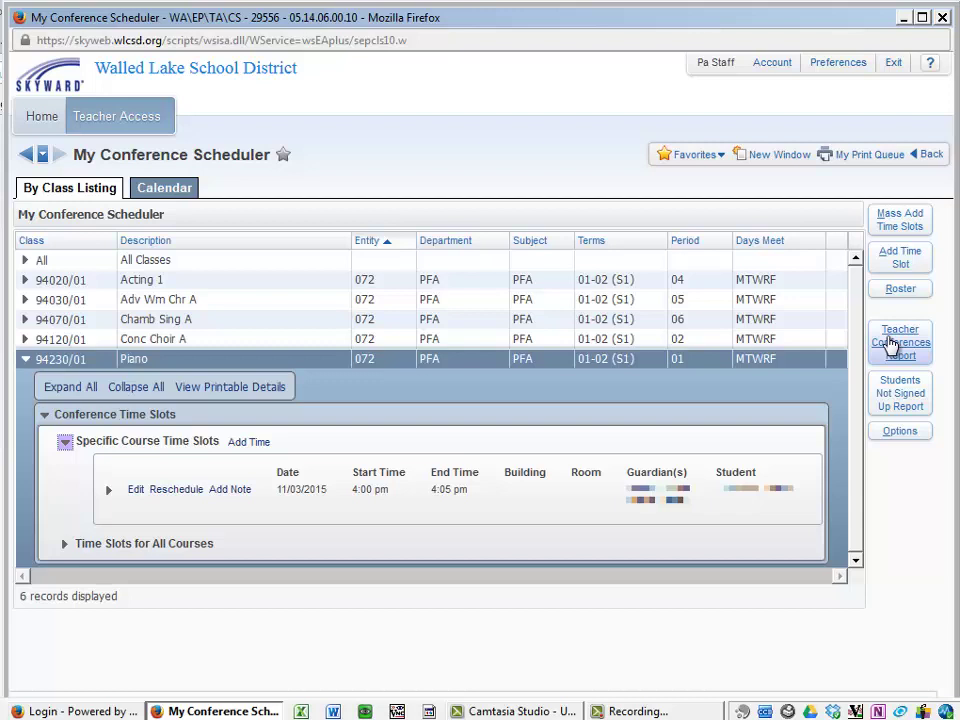
- Create a 'Who's Coming' Teacher Conferences report template starting 11/03/2014 and print it
left_click(891, 343)
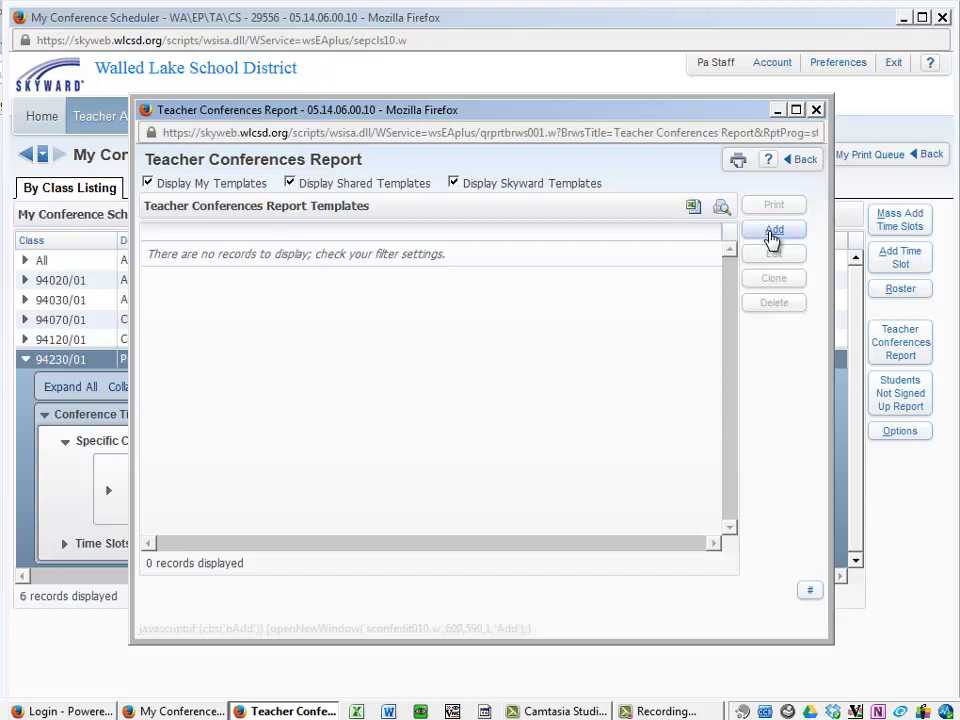
left_click(773, 232)
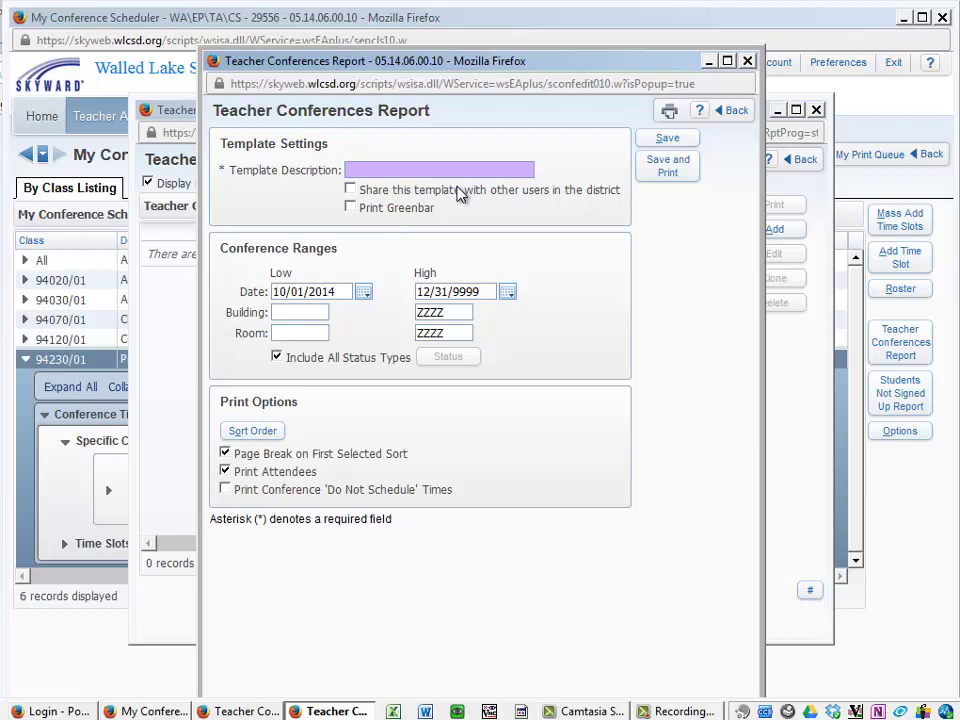
type("Who's Co")
type("ming")
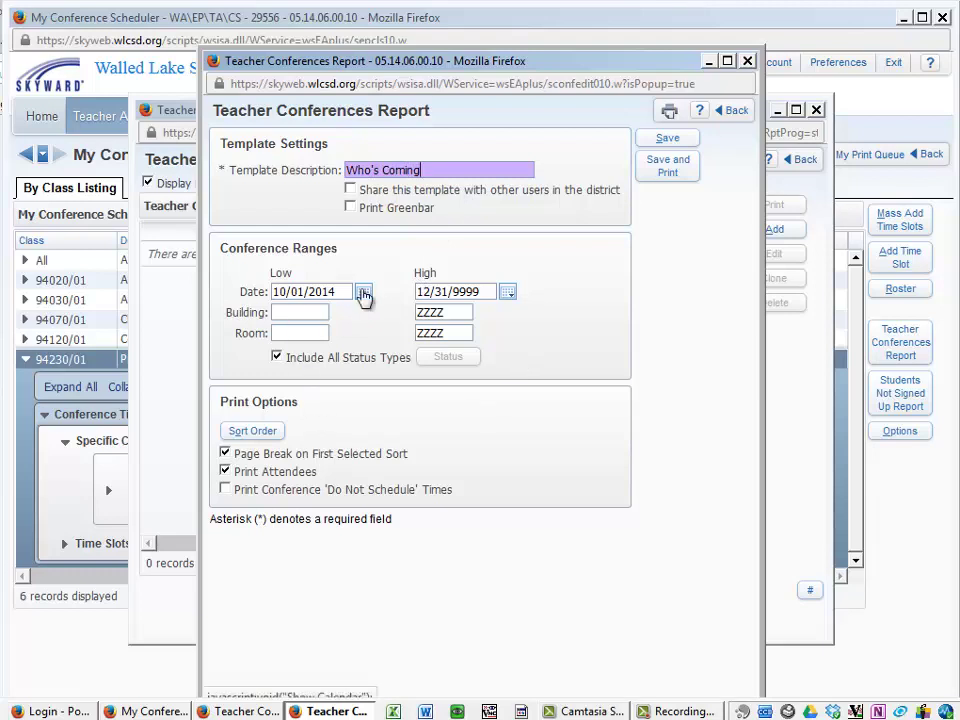
left_click(366, 299)
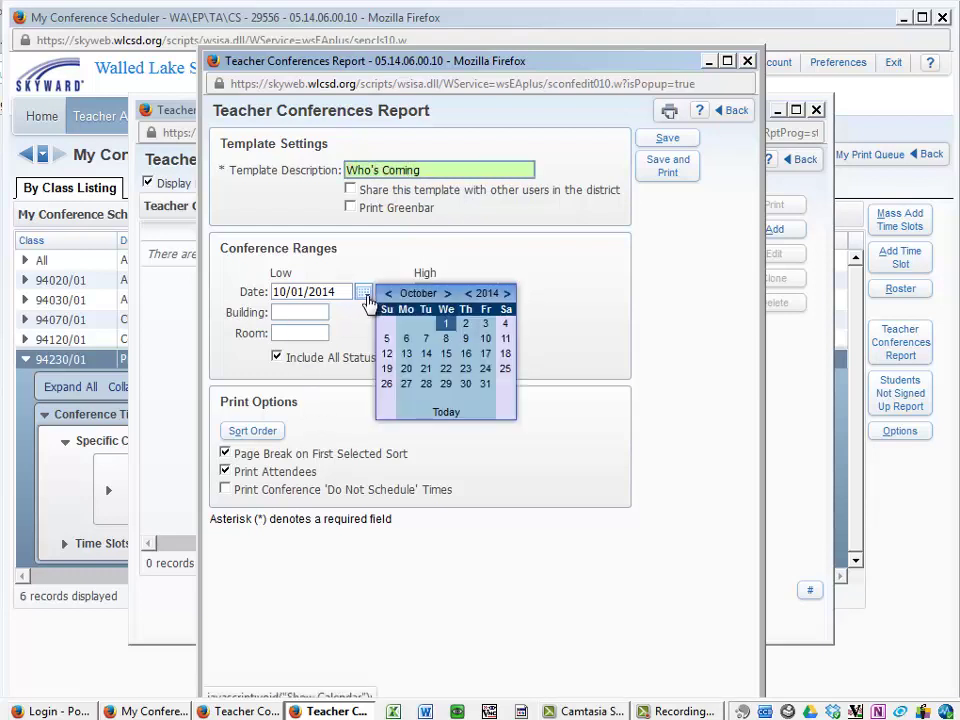
left_click(443, 294)
left_click(407, 339)
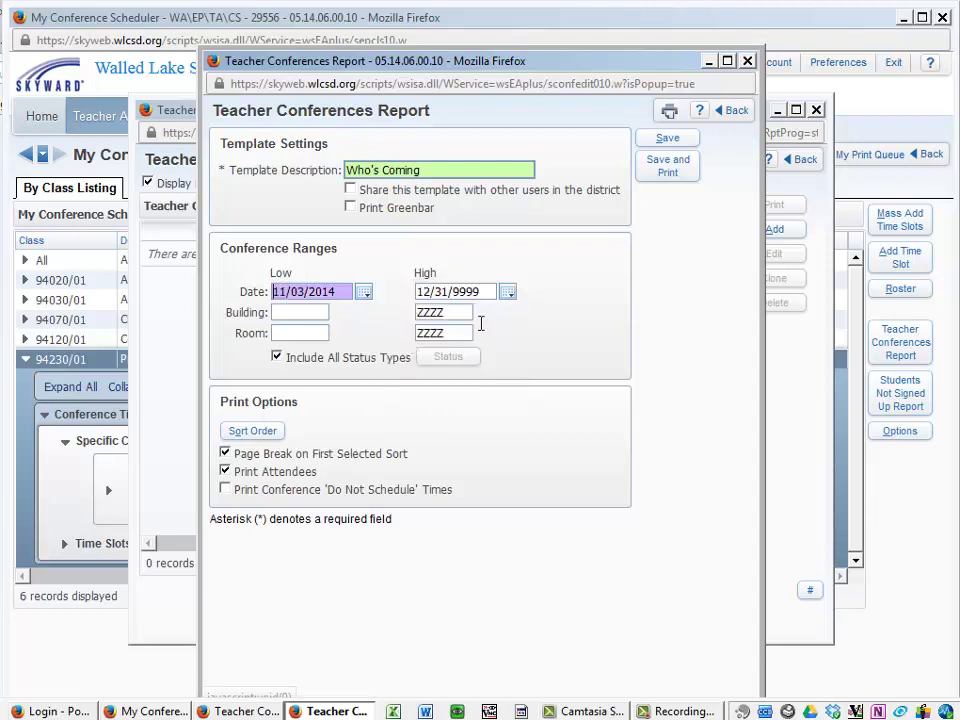
left_click(669, 165)
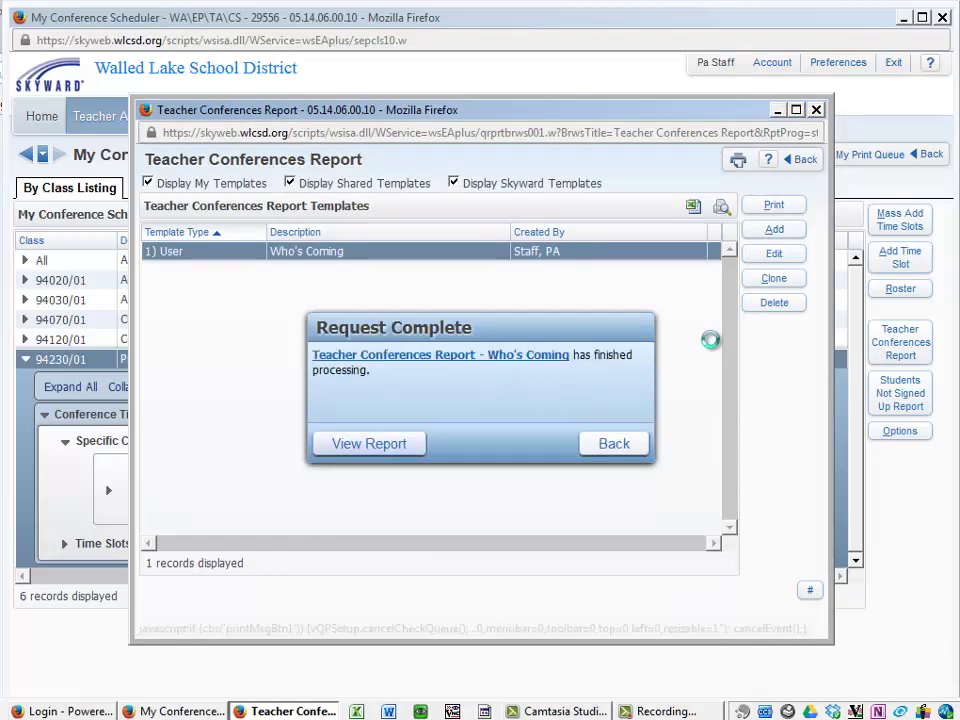
- View the generated Who's Coming report, then close it and the report window
left_click(531, 362)
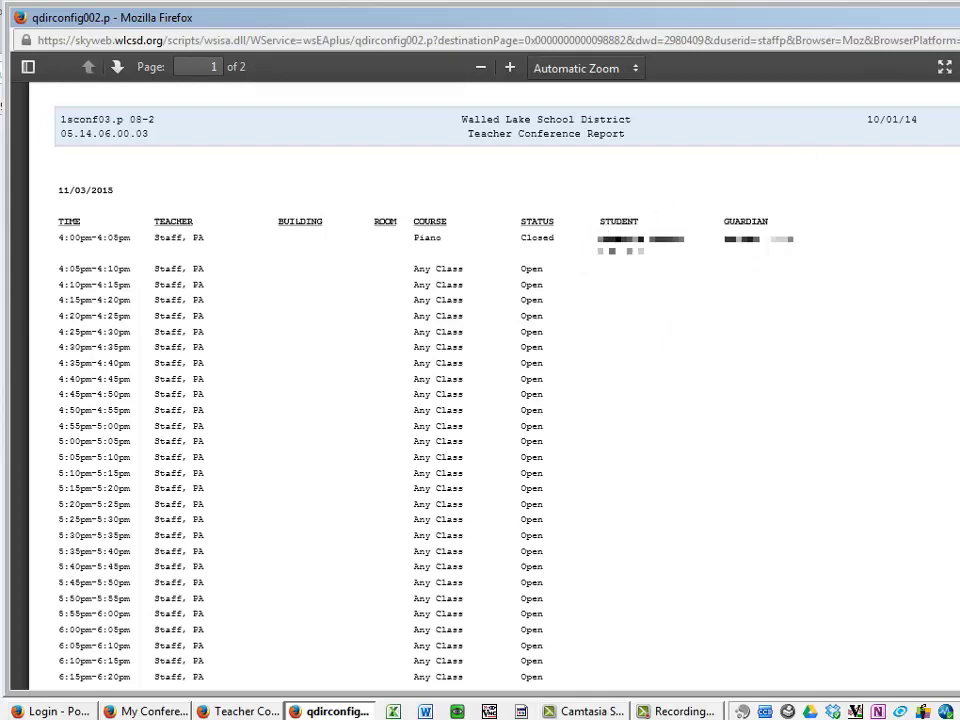
key("ctrl+w")
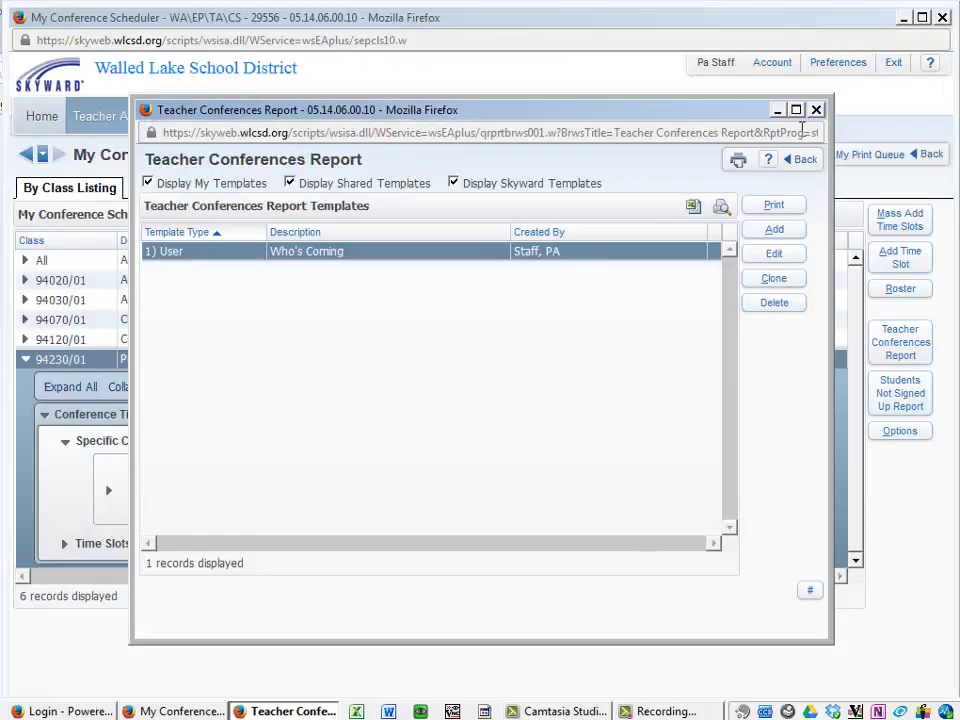
left_click(816, 110)
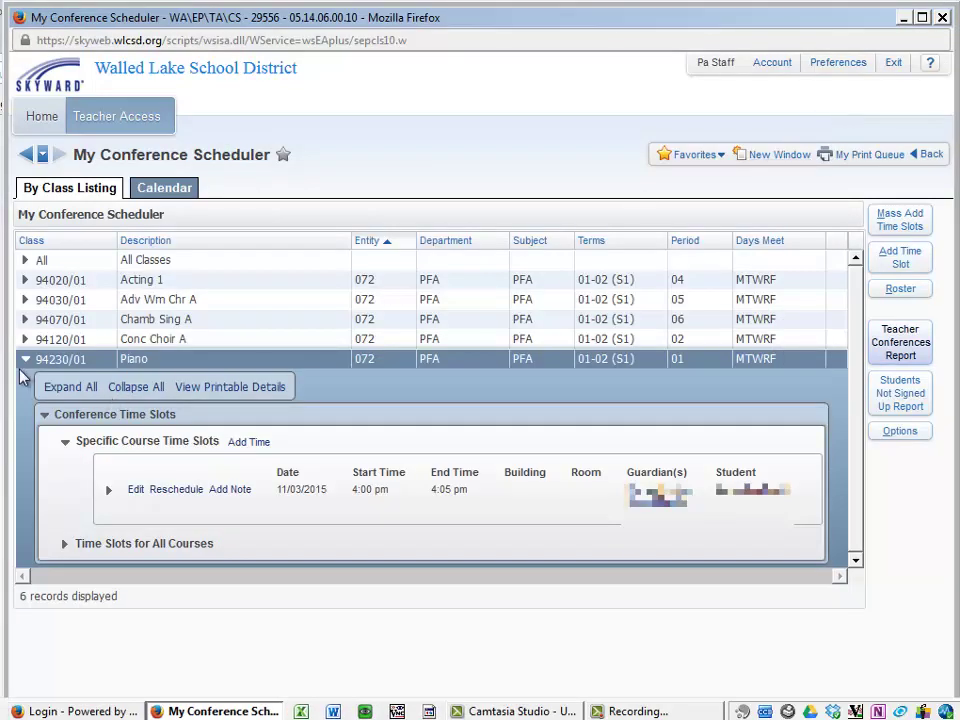
- Save and print a 'Who's Not Coming' Students Not Signed Up template that includes guardians
left_click(903, 393)
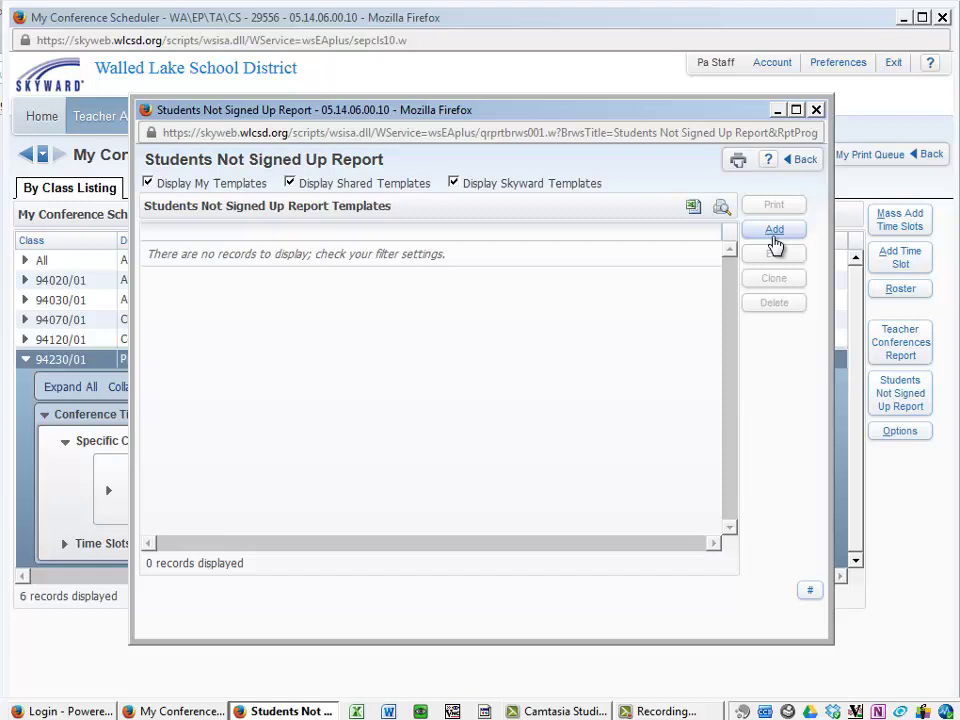
left_click(775, 240)
type("W")
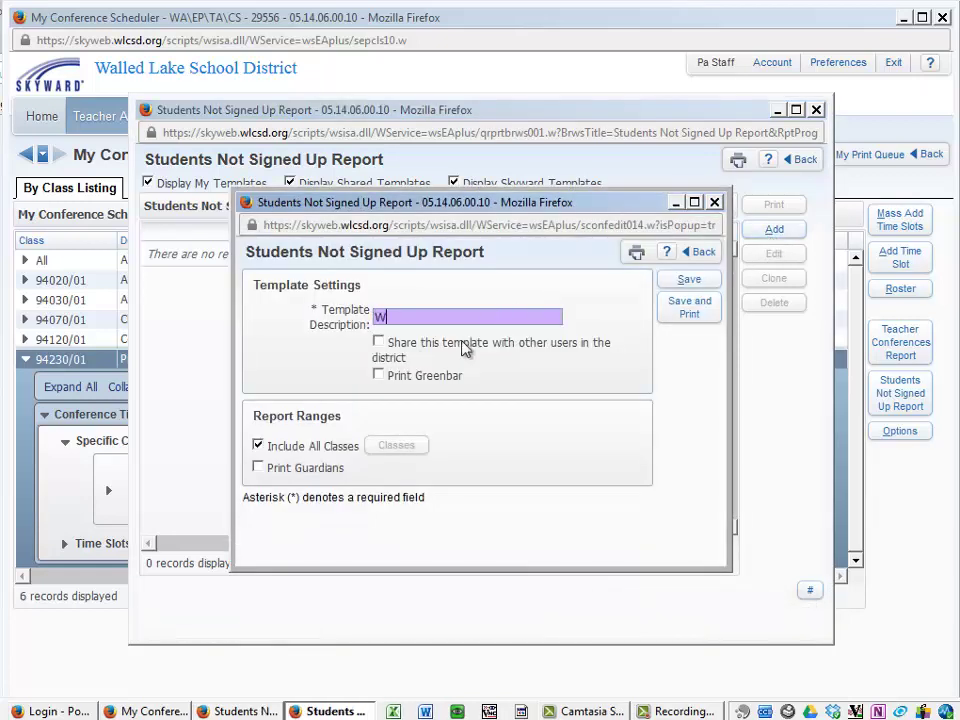
type("ho's Not Co")
type("ming")
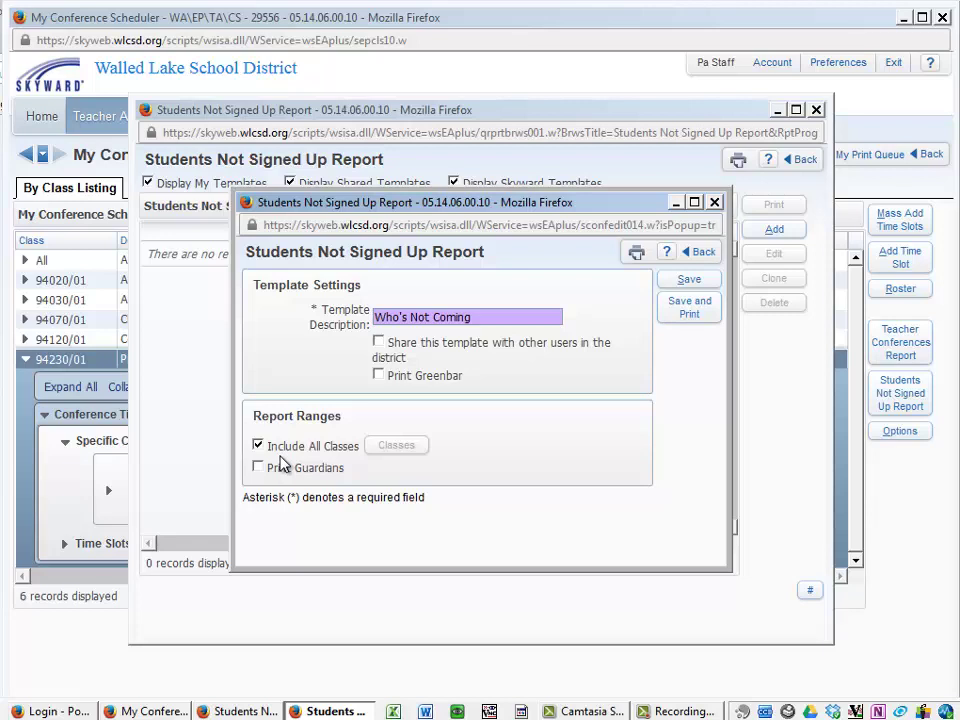
left_click(258, 467)
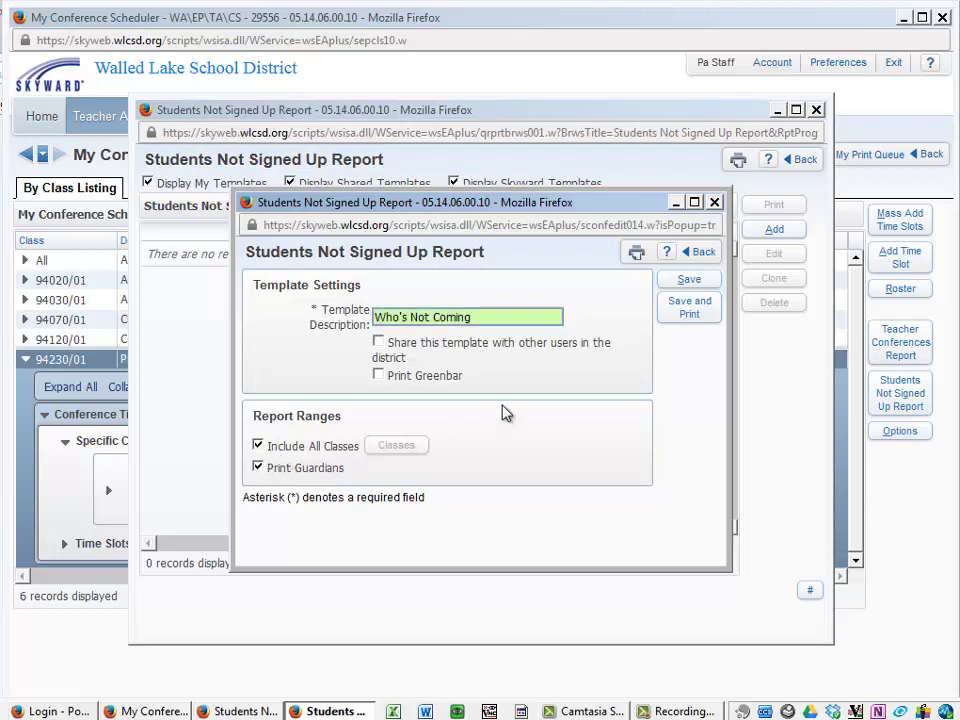
left_click(694, 306)
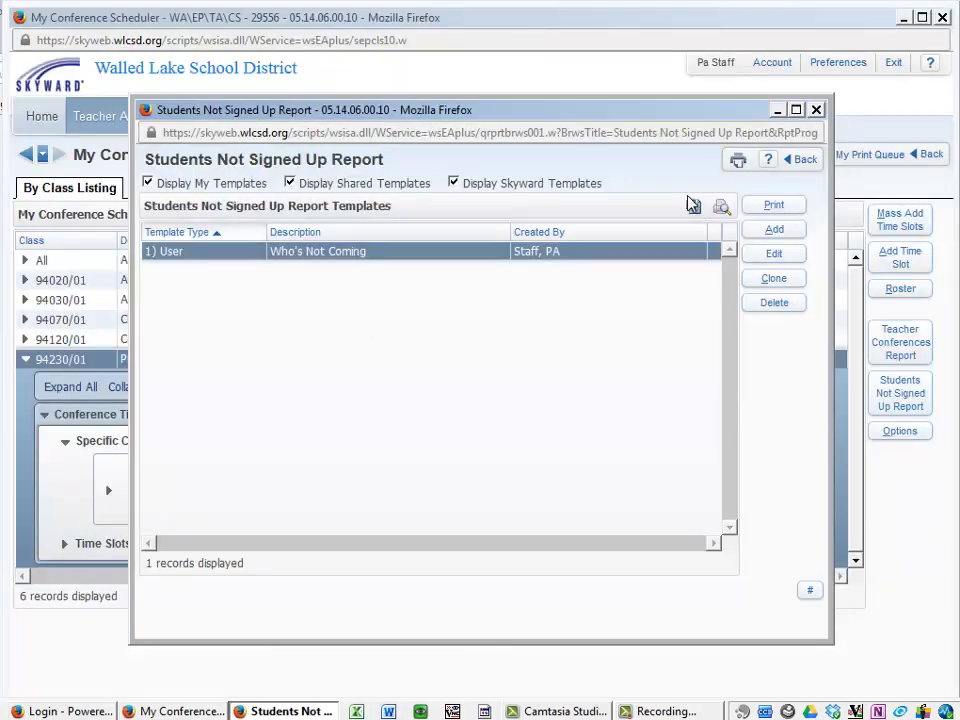
left_click(816, 110)
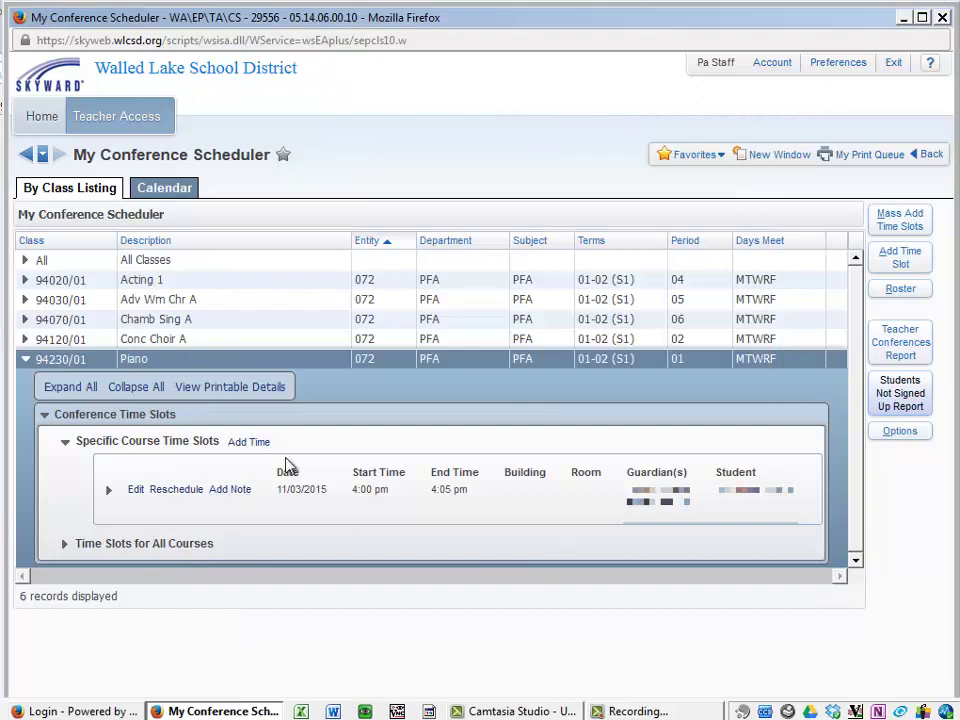
left_click(26, 360)
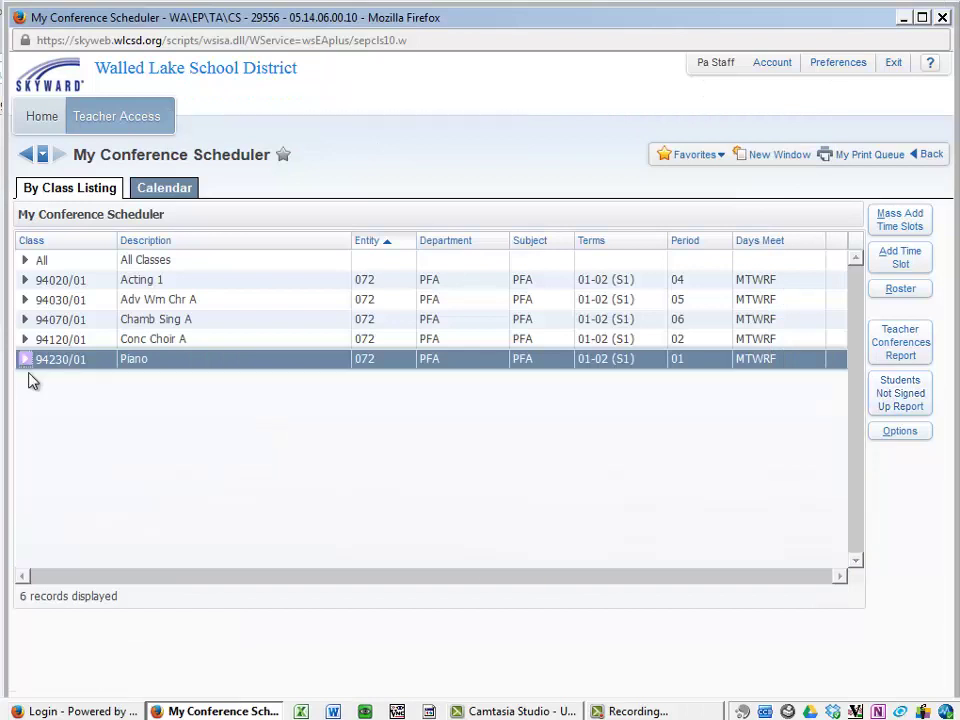
left_click(162, 189)
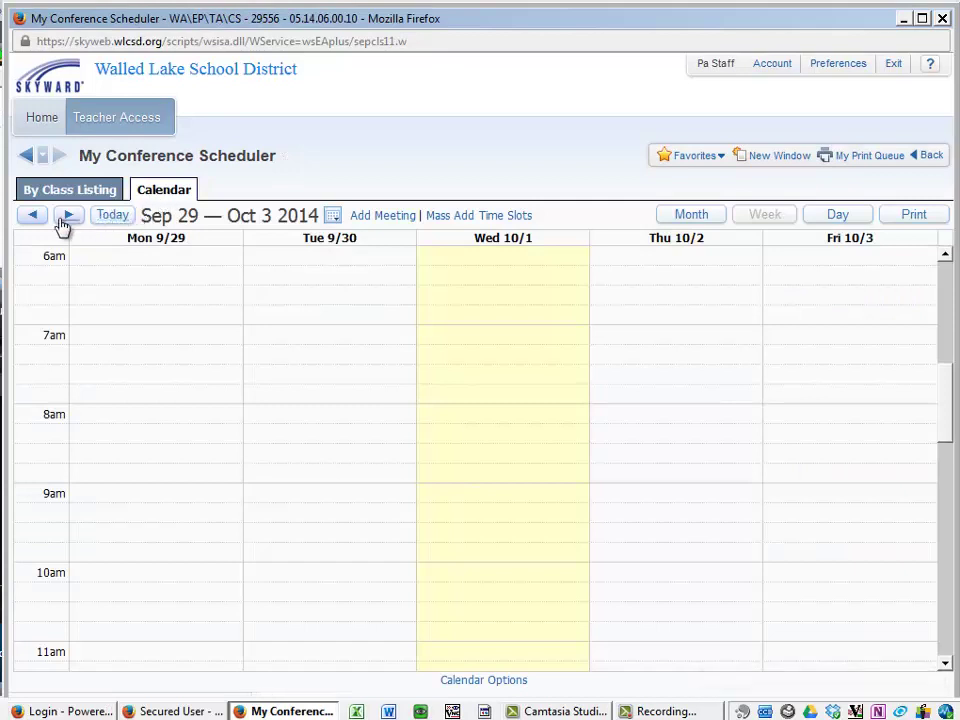
left_click(691, 214)
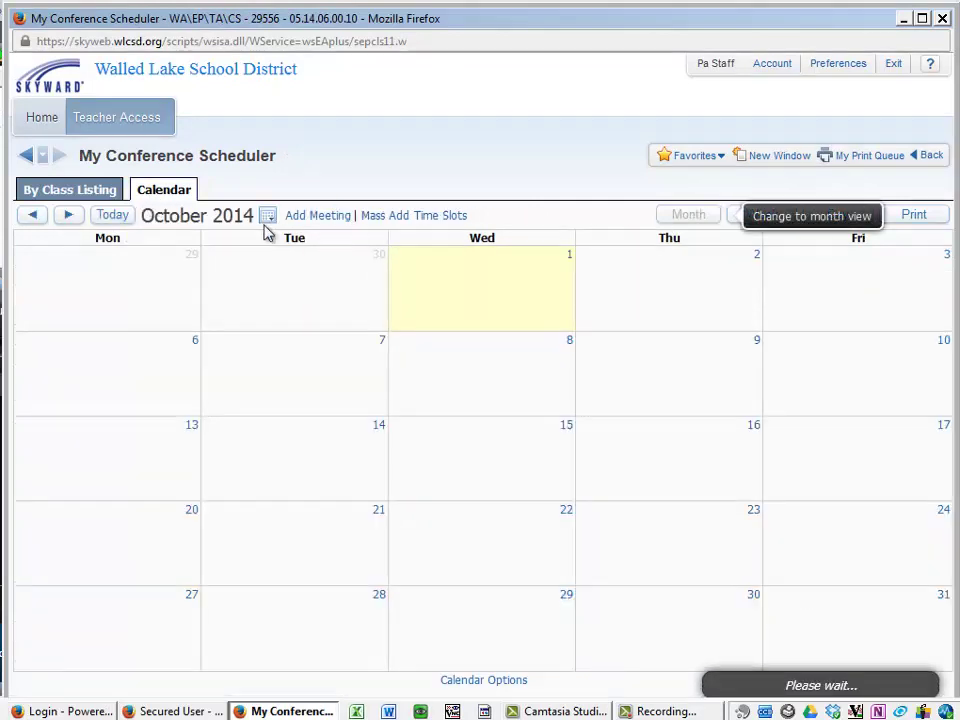
left_click(66, 216)
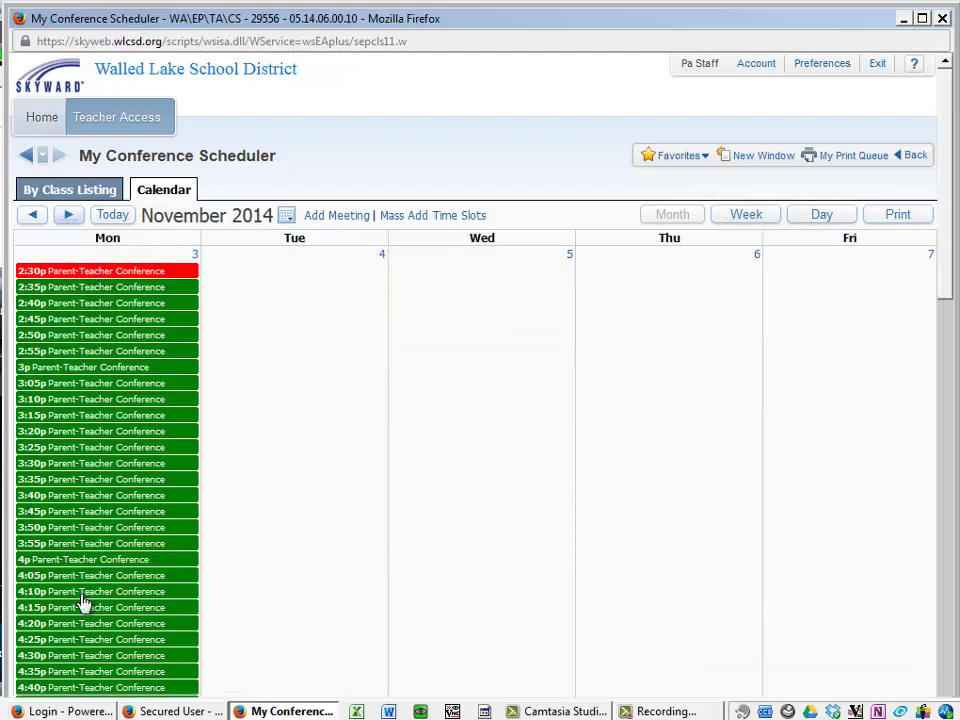
scroll(120, 565, "down", 1)
scroll(115, 558, "down", 3)
scroll(115, 553, "down", 4)
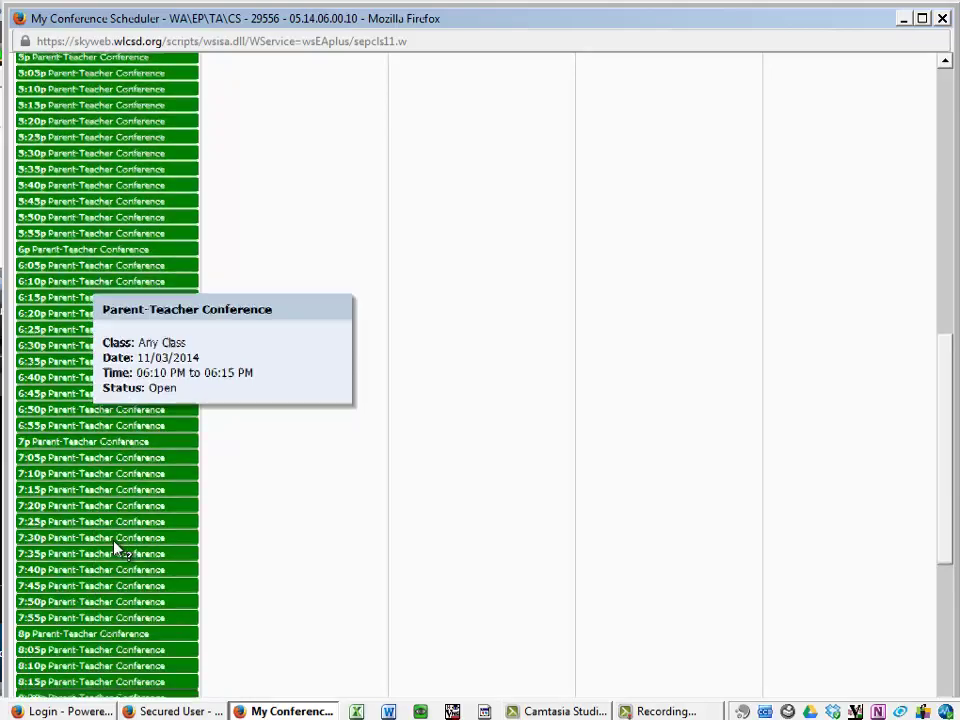
scroll(113, 546, "down", 3)
scroll(210, 480, "up", 6)
scroll(224, 448, "up", 6)
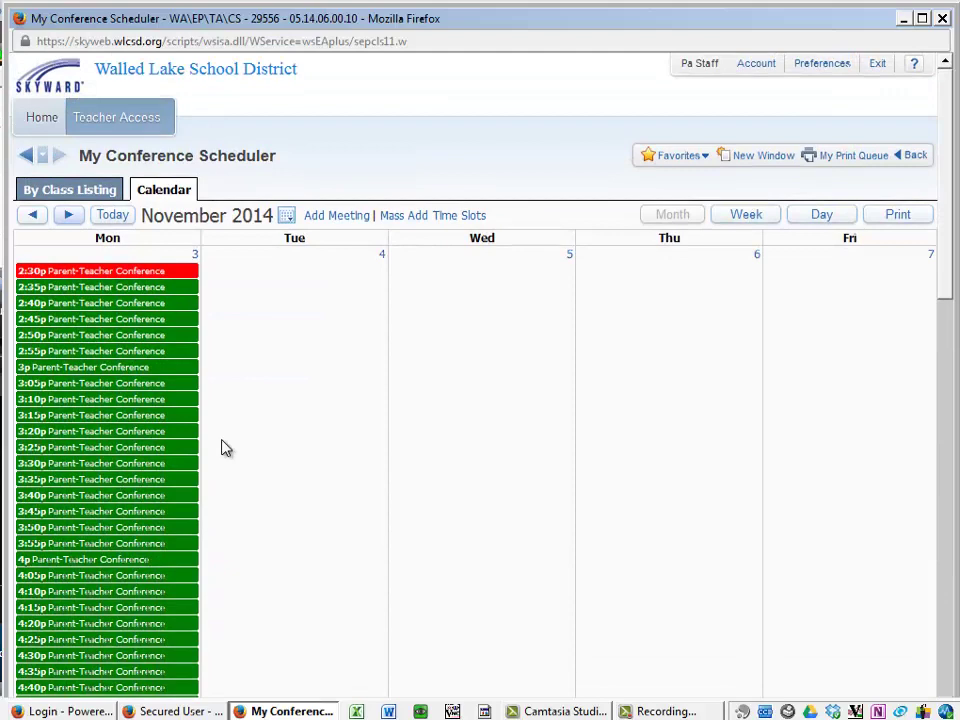
left_click(110, 189)
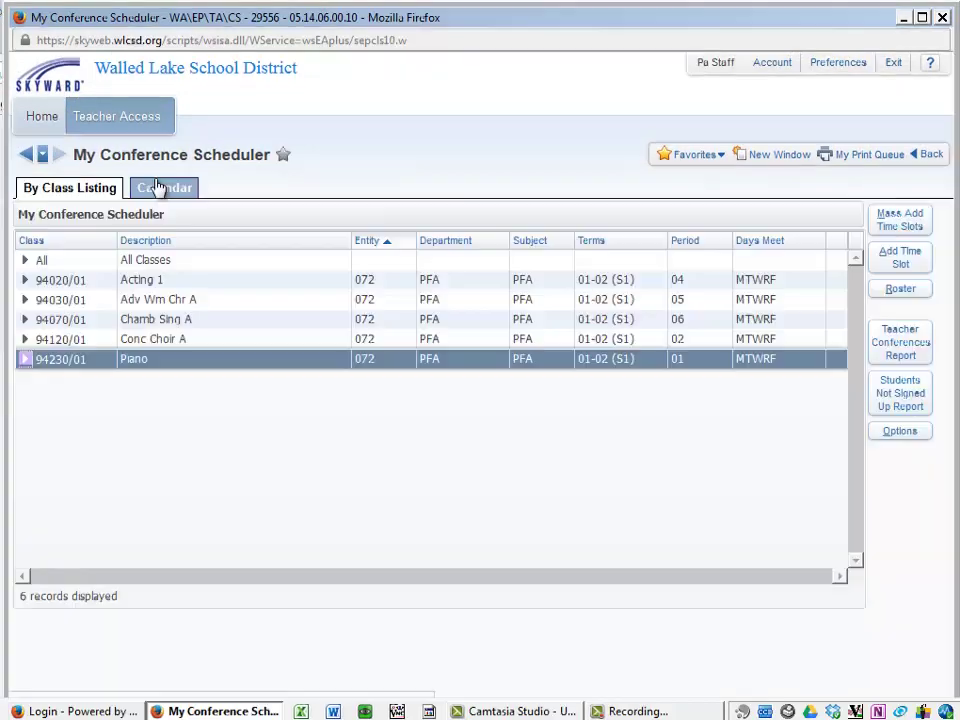
- Clear all attendees from the Piano 11/03/2015 4:00 pm slot and save it
left_click(25, 362)
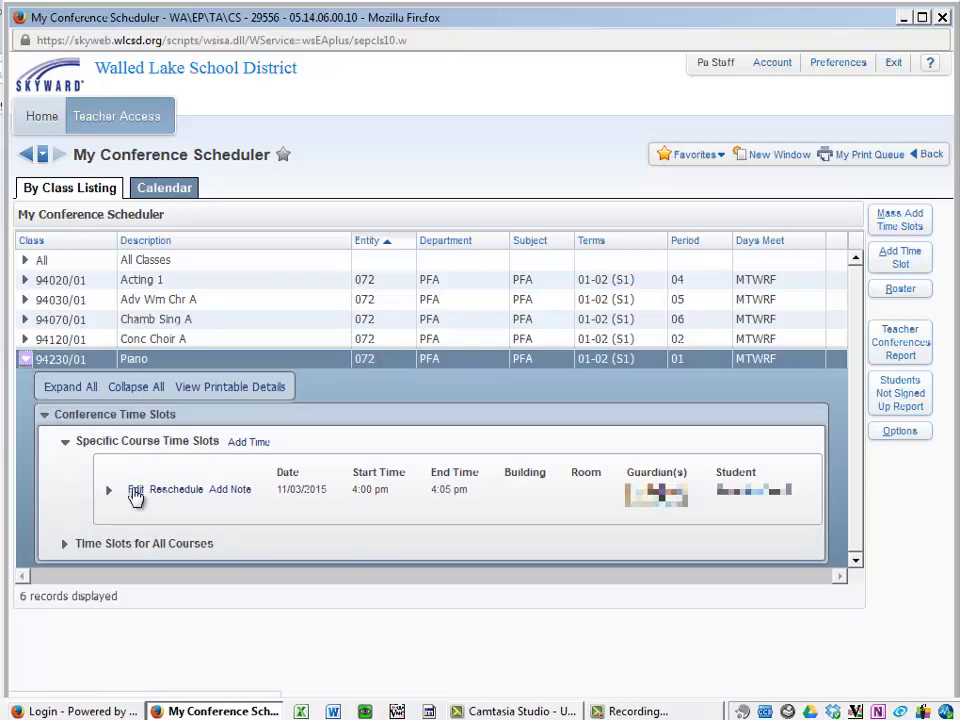
left_click(135, 491)
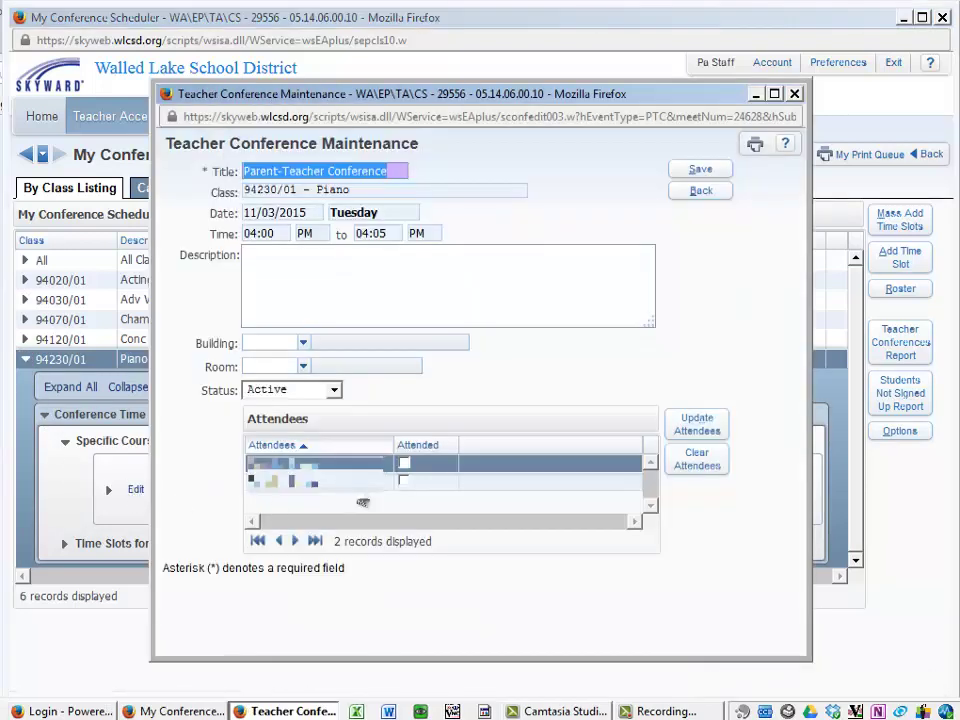
left_click(698, 468)
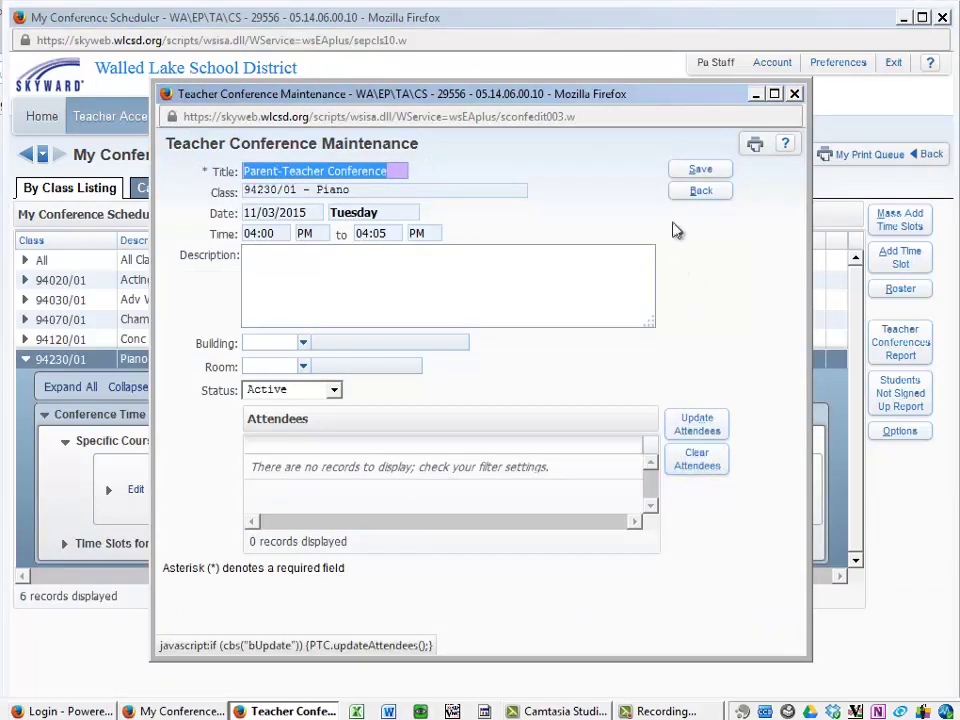
left_click(710, 172)
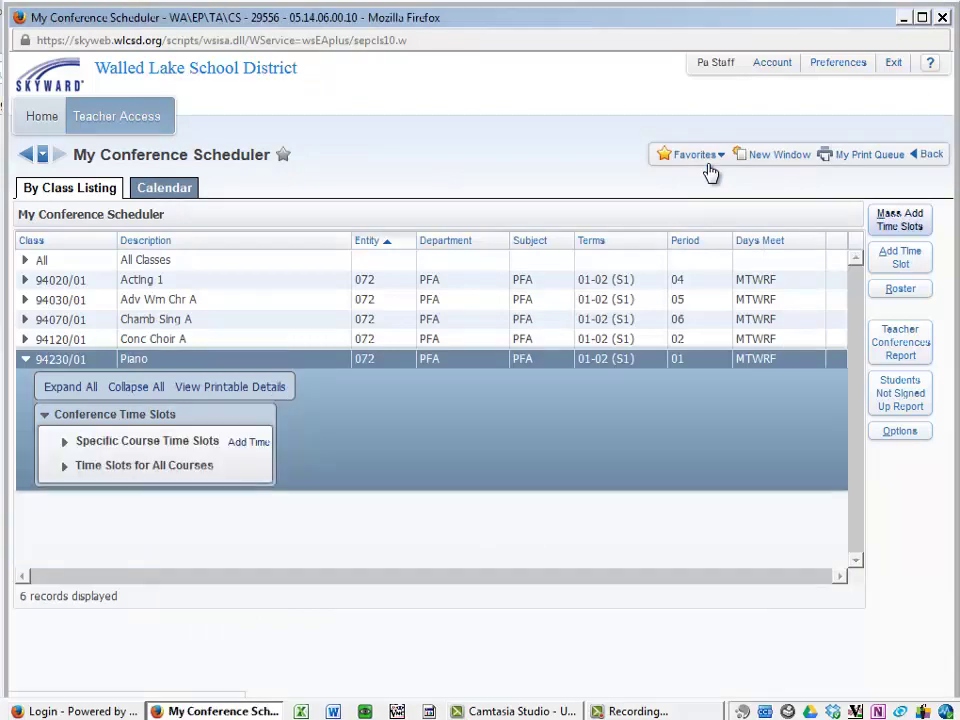